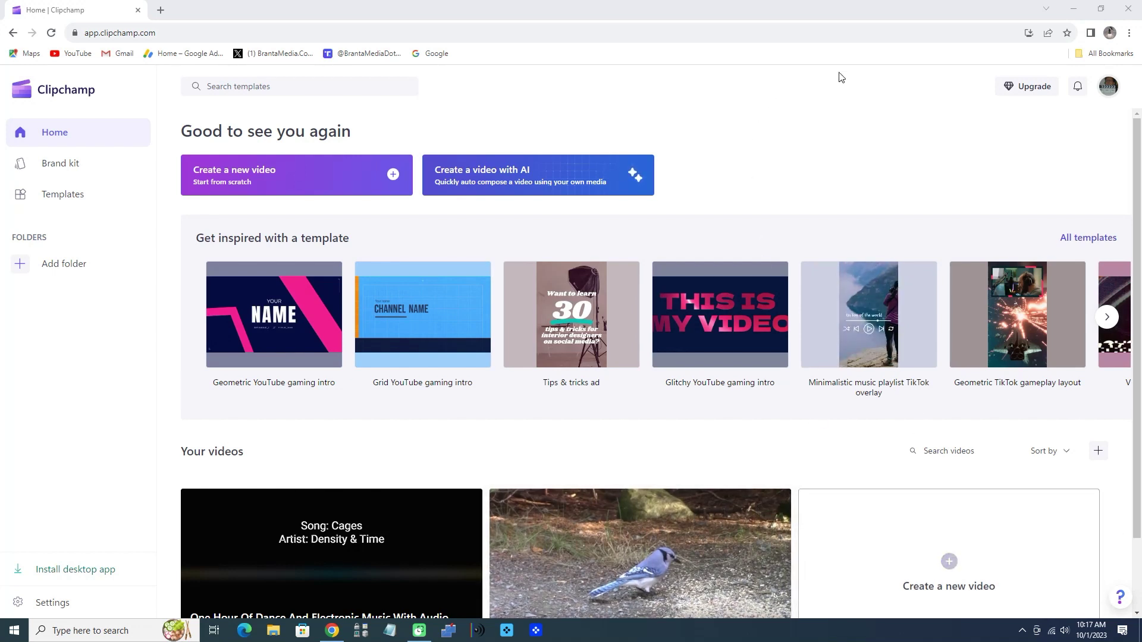
Step: Start a new blank video project from the Clipchamp home page
{"action": "left_click", "coordinate": [273, 178]}
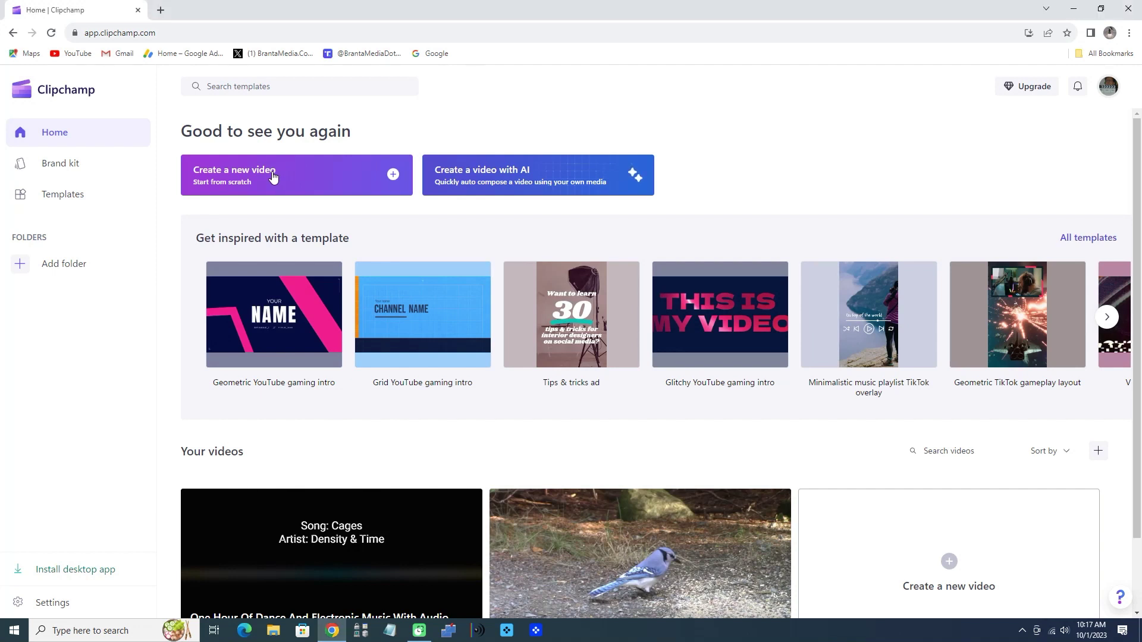
{"action": "left_click", "coordinate": [273, 172]}
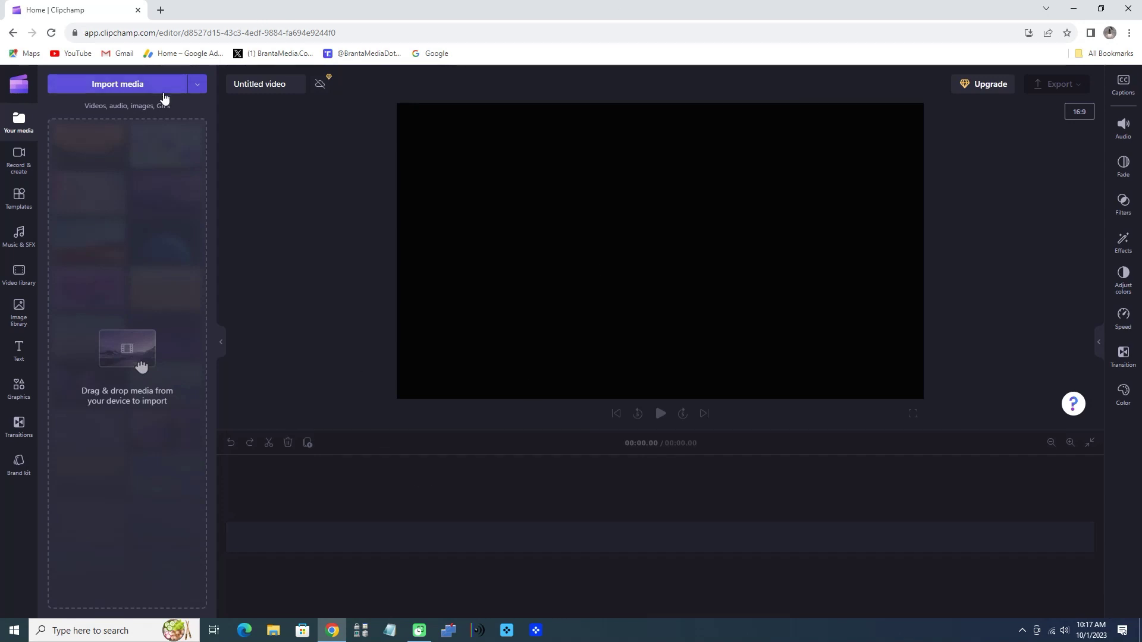
Step: Replace the 'Untitled video' title with 'Birds In St. John's'
{"action": "left_click", "coordinate": [269, 83]}
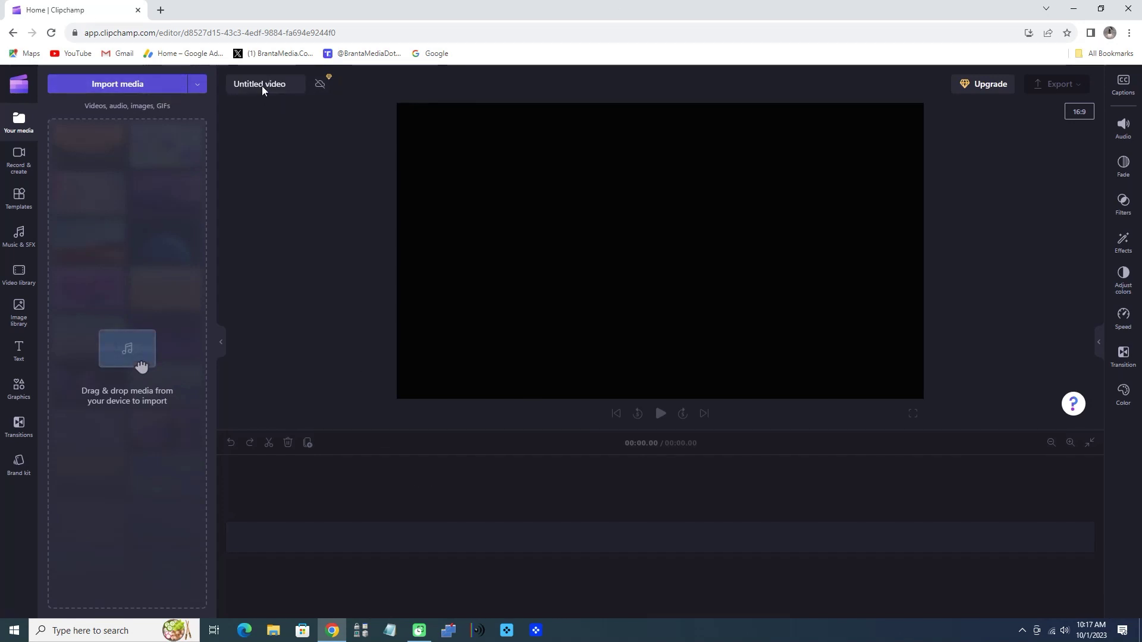
{"action": "key", "text": "BackSpace"}
{"action": "key", "text": "BackSpace"}
{"action": "key", "text": "BackSpace"}
{"action": "type", "text": "Bir"}
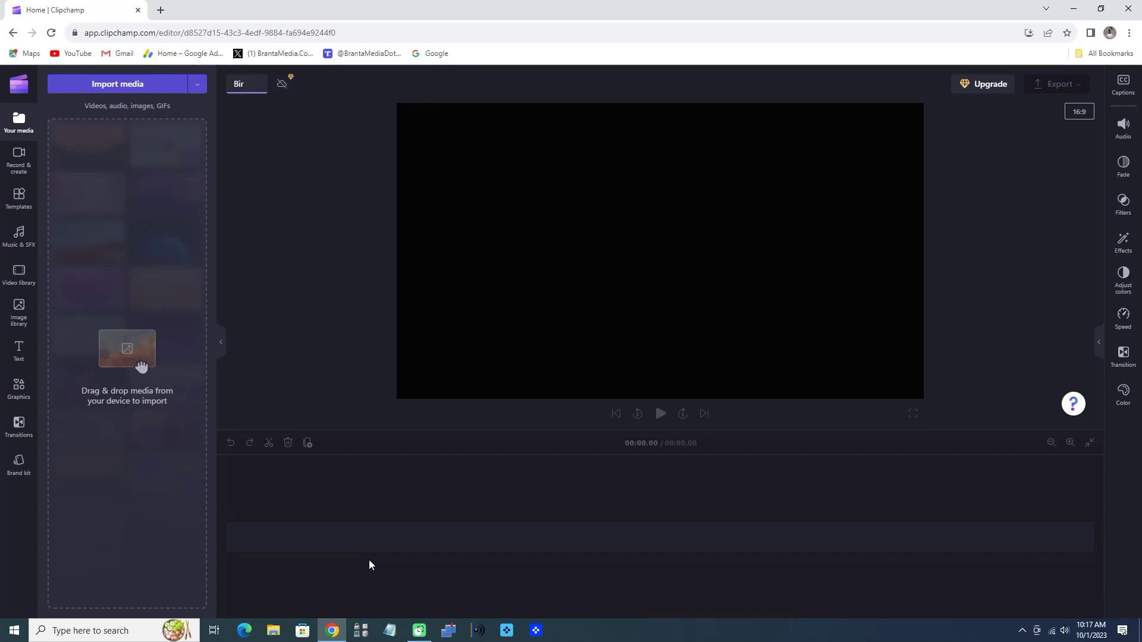
{"action": "type", "text": "s"}
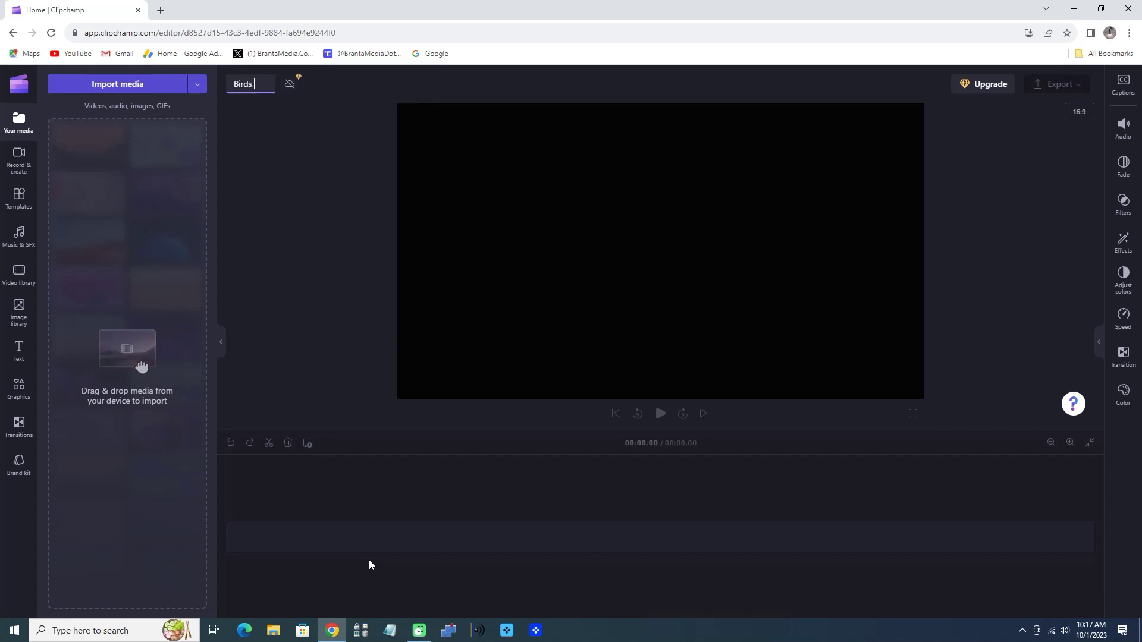
{"action": "type", "text": " In St"}
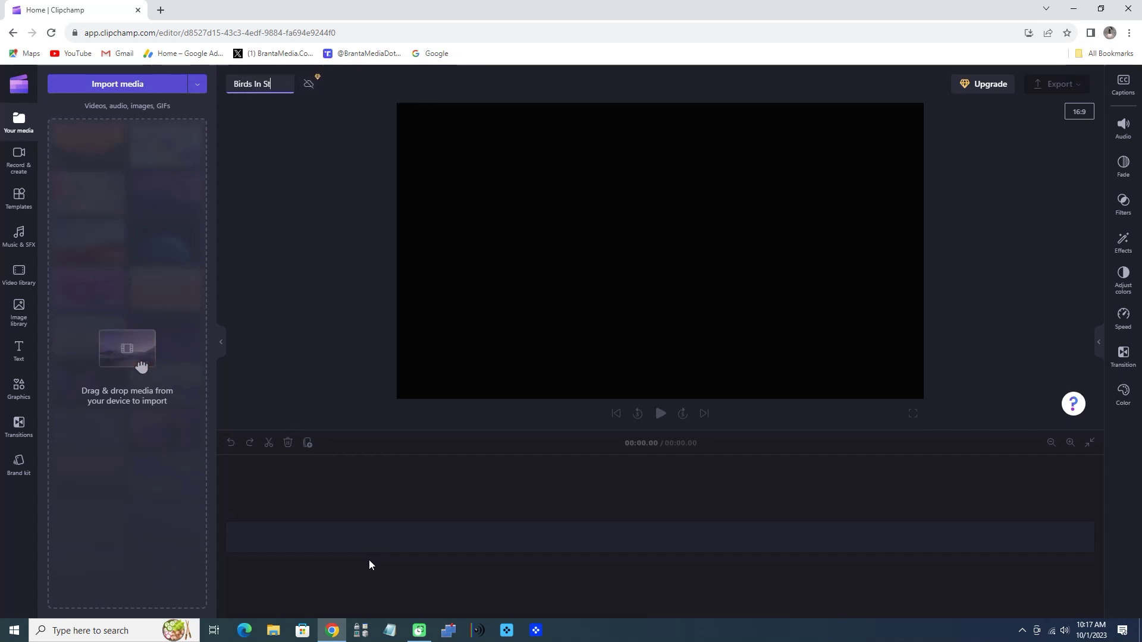
{"action": "type", "text": ". John"}
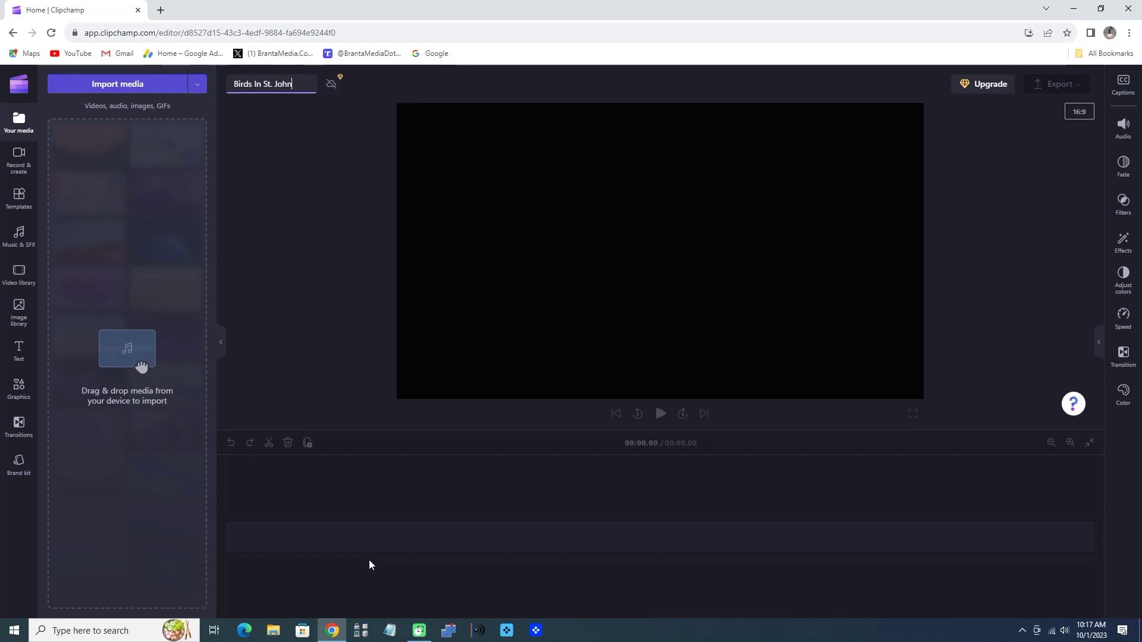
{"action": "type", "text": "'s"}
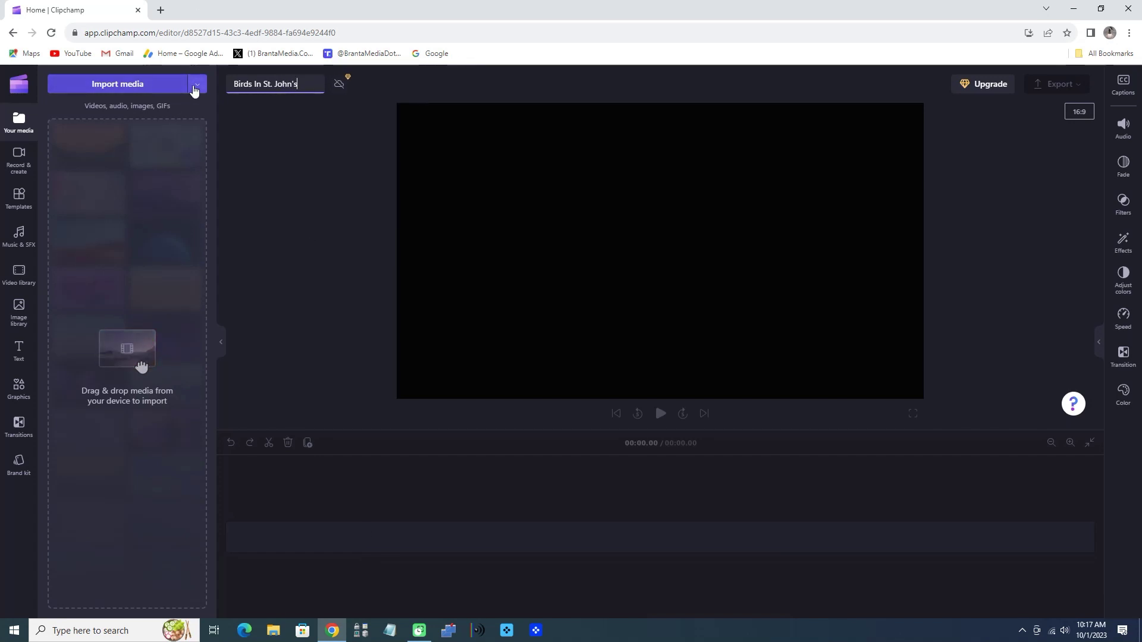
{"action": "left_click", "coordinate": [196, 86]}
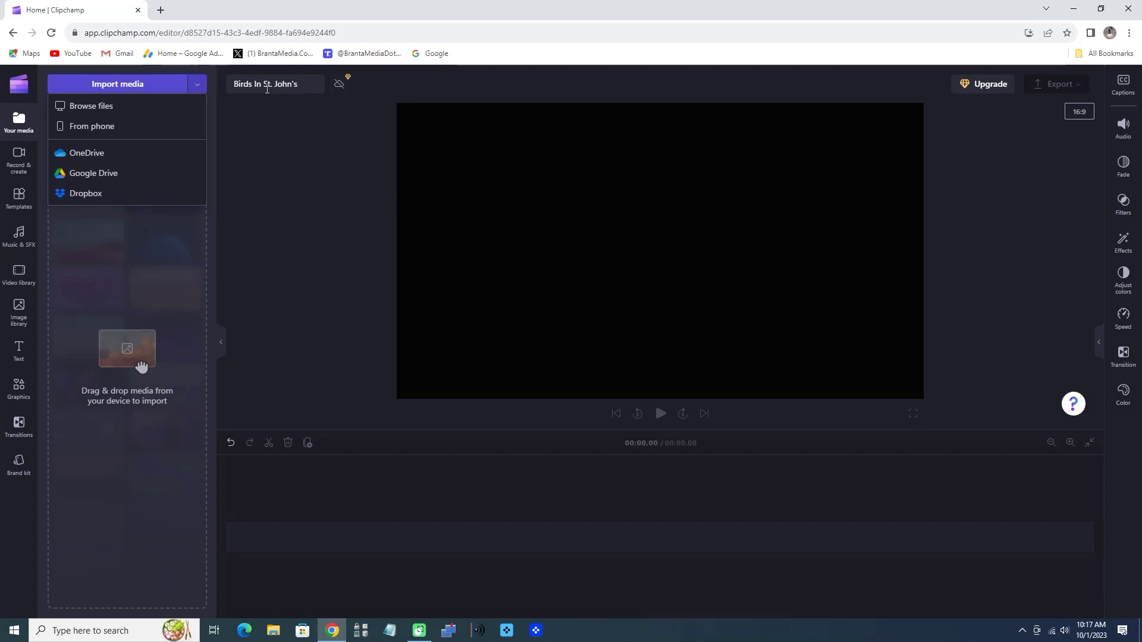
Step: Confirm the new title and import clips 1.mp4–4.mp4 from the Desktop 'clips' folder
{"action": "left_click", "coordinate": [266, 85]}
{"action": "key", "text": "Return"}
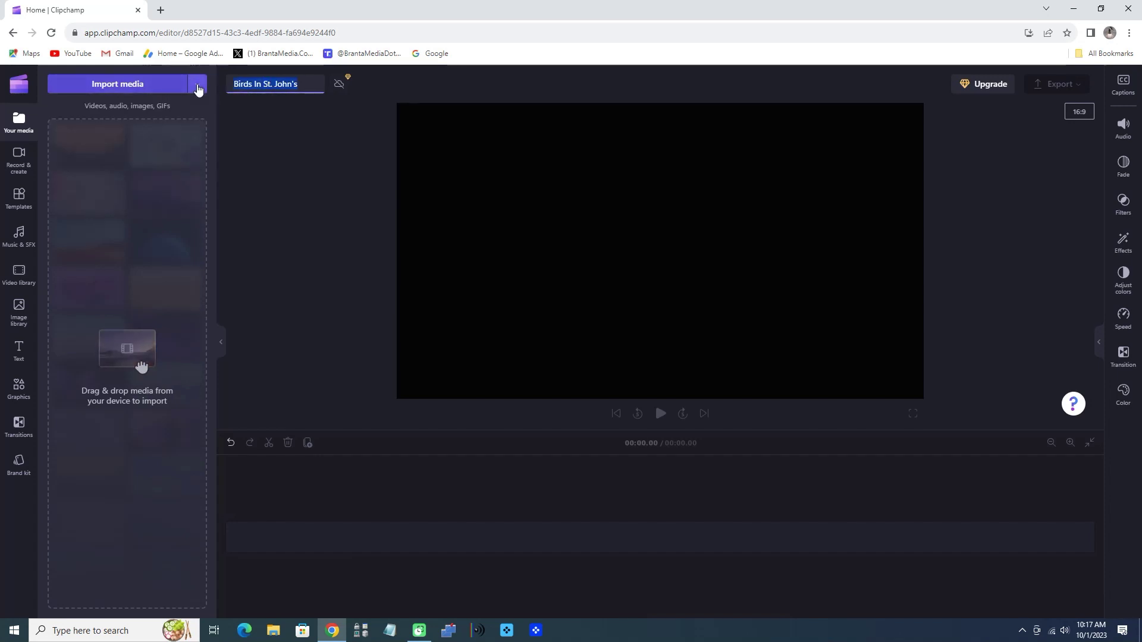
{"action": "left_click", "coordinate": [198, 86]}
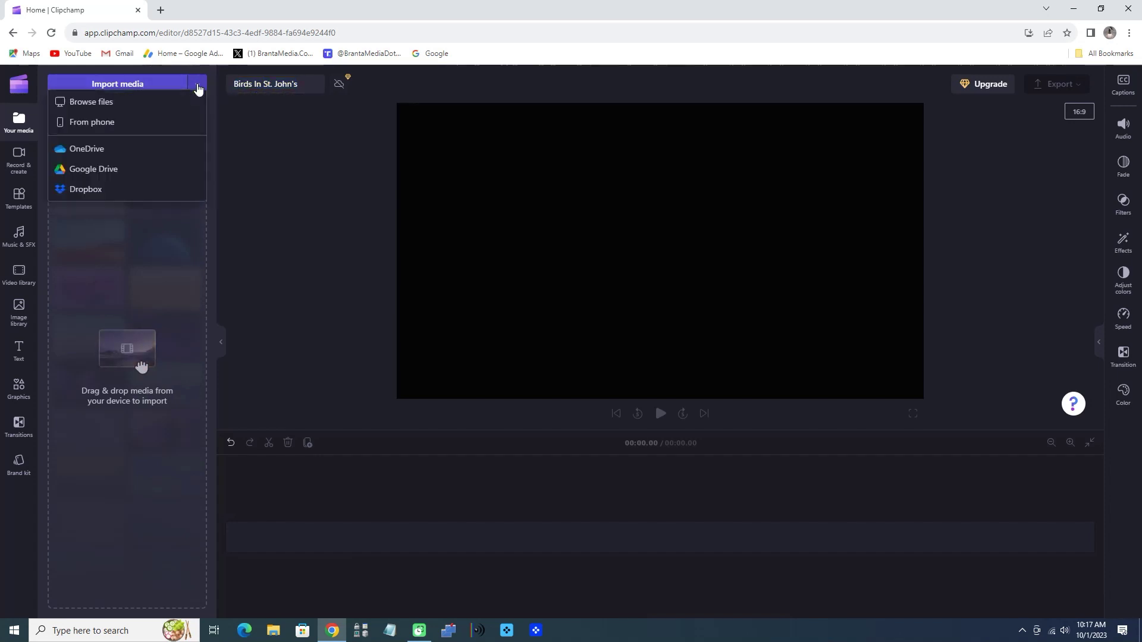
{"action": "left_click", "coordinate": [105, 107]}
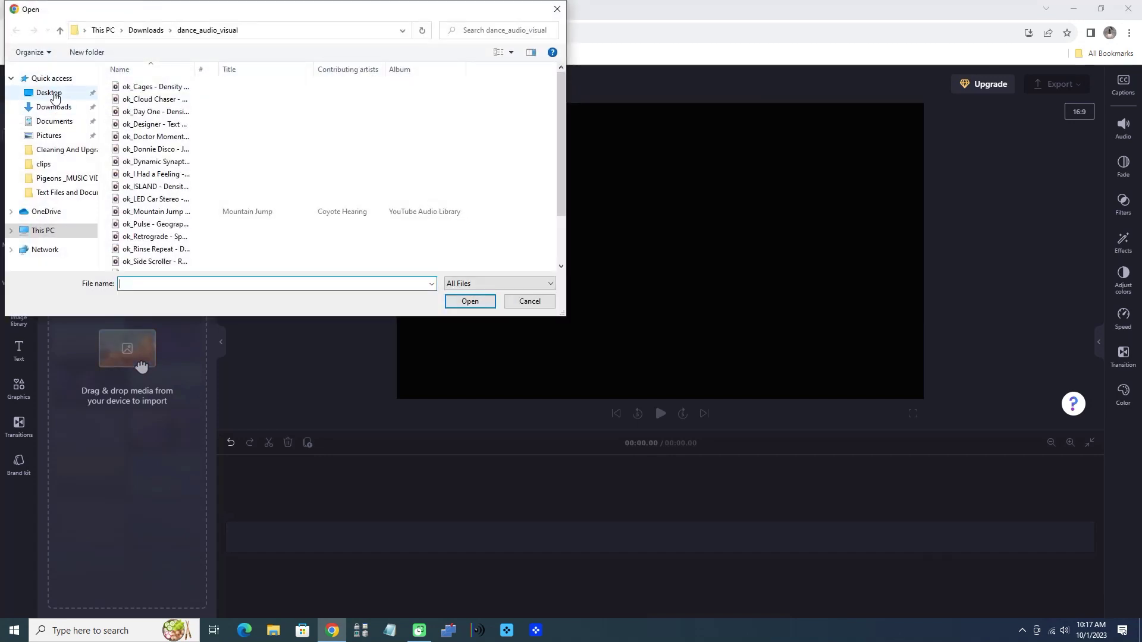
{"action": "left_click", "coordinate": [53, 96]}
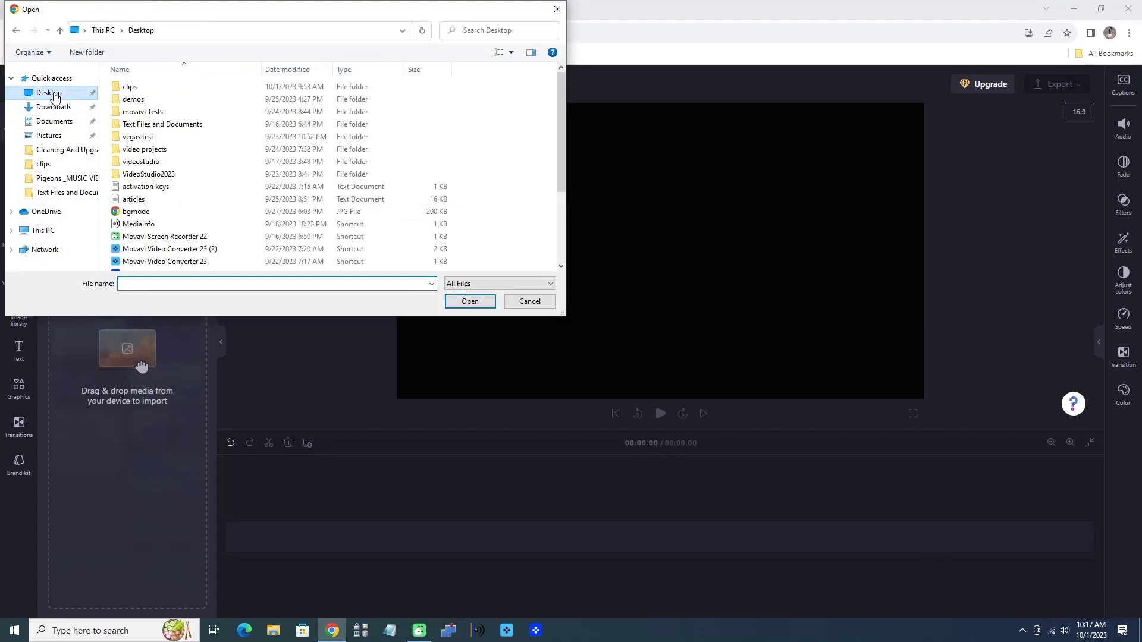
{"action": "double_click", "coordinate": [134, 87]}
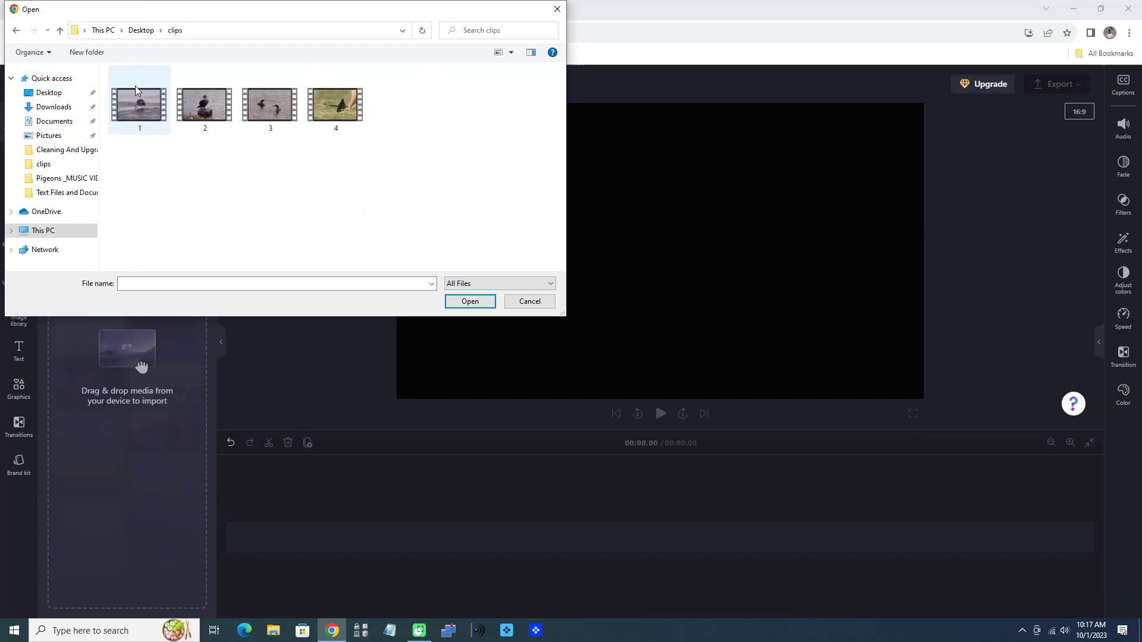
{"action": "left_click", "coordinate": [137, 107]}
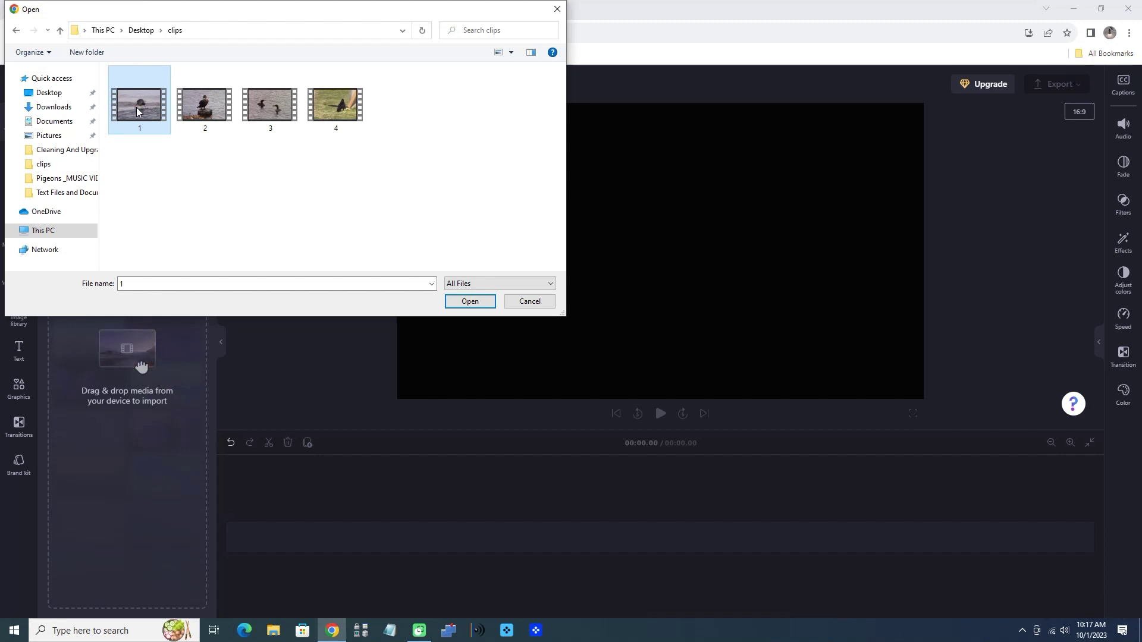
{"action": "key", "text": "shift+Right"}
{"action": "key", "text": "shift+Right"}
{"action": "key", "text": "shift+Right"}
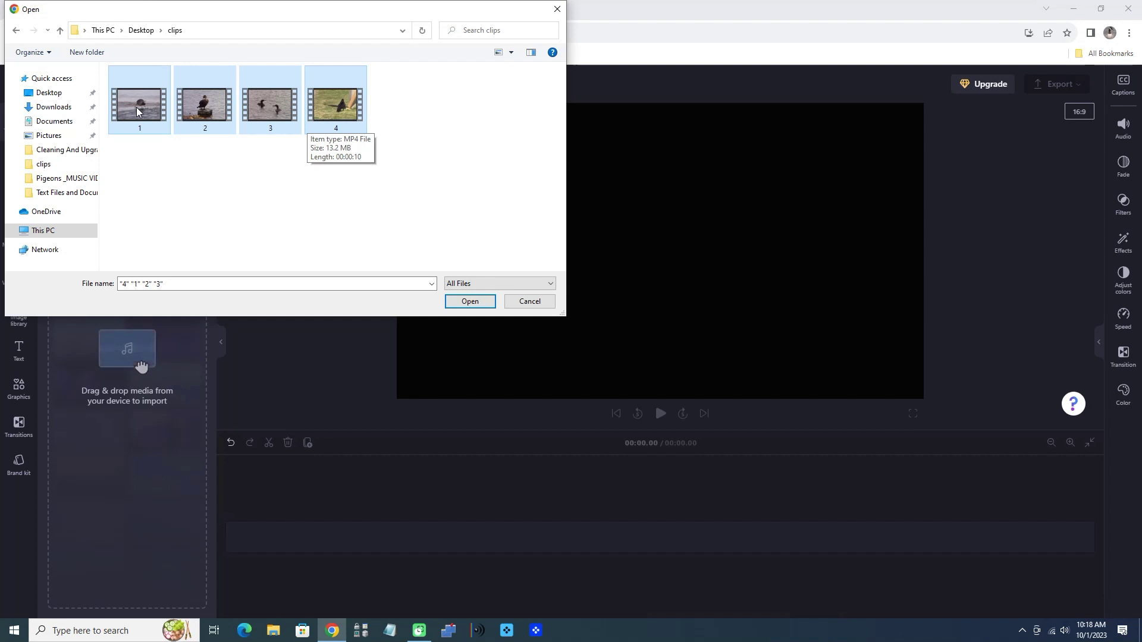
{"action": "key", "text": "Return"}
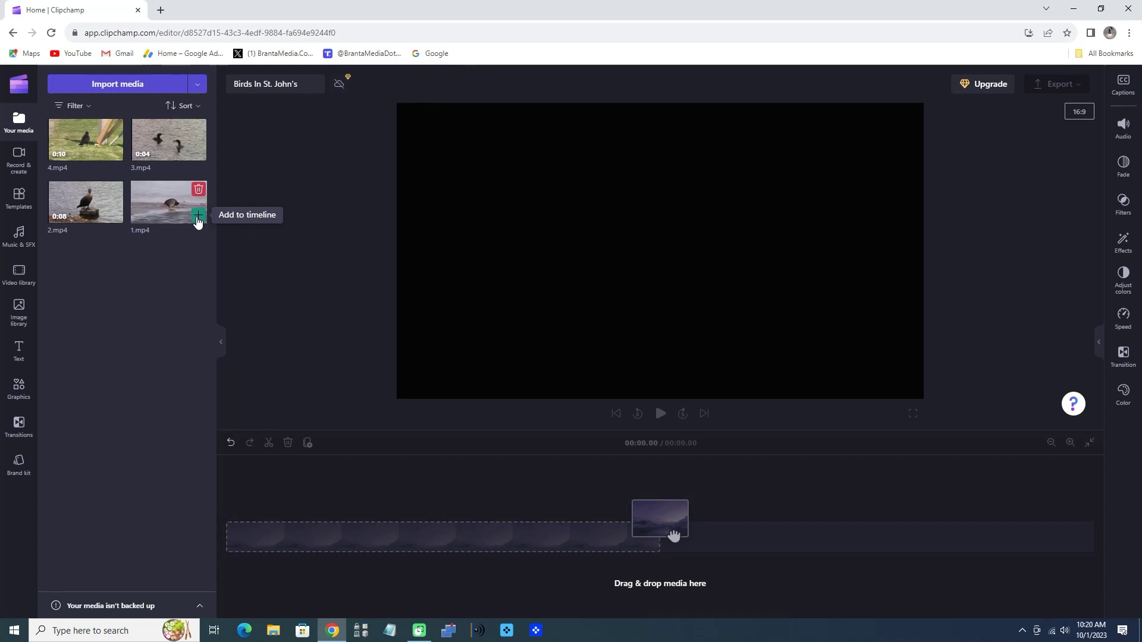
Step: Place 1.mp4, 2.mp4 and 3.mp4 in sequence on the timeline, zooming out to fit
{"action": "left_click", "coordinate": [198, 219]}
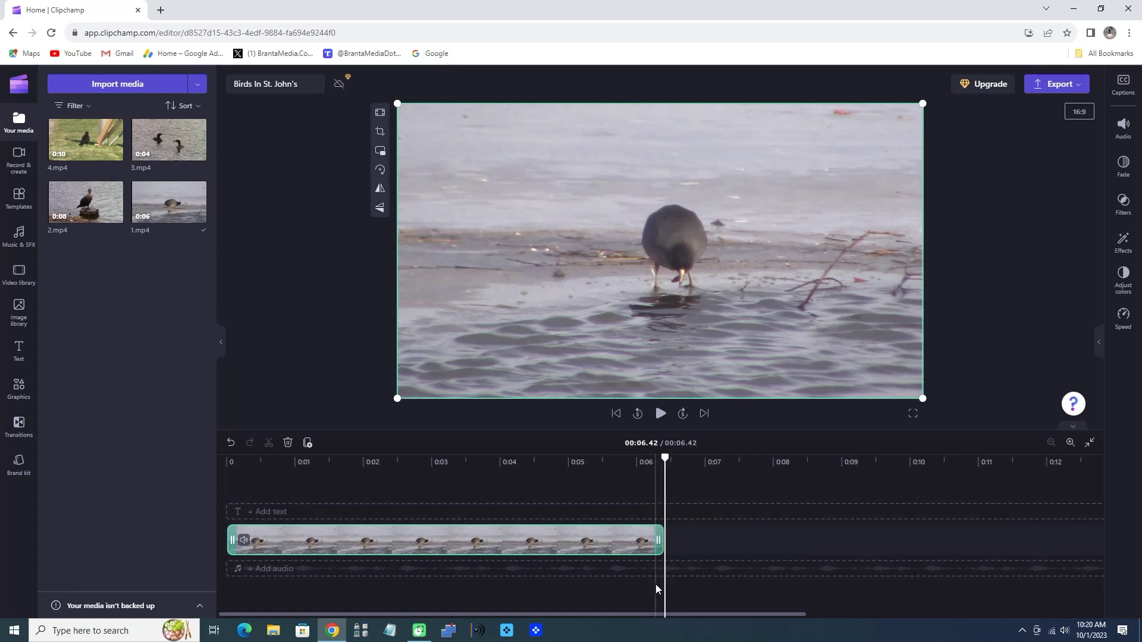
{"action": "mouse_move", "coordinate": [86, 202]}
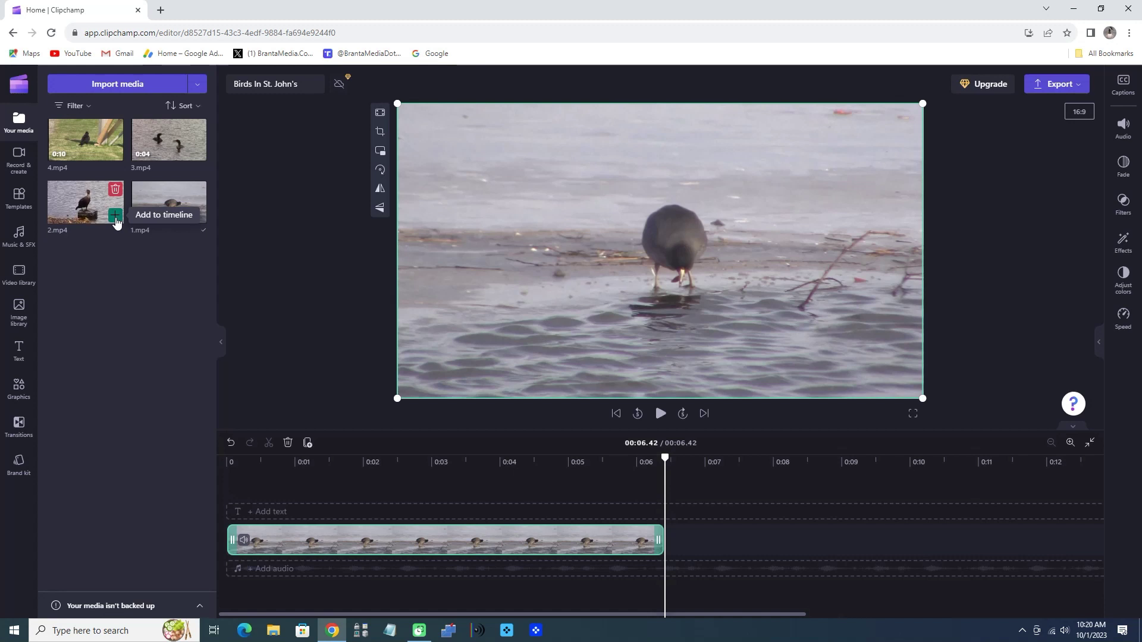
{"action": "left_click", "coordinate": [117, 221]}
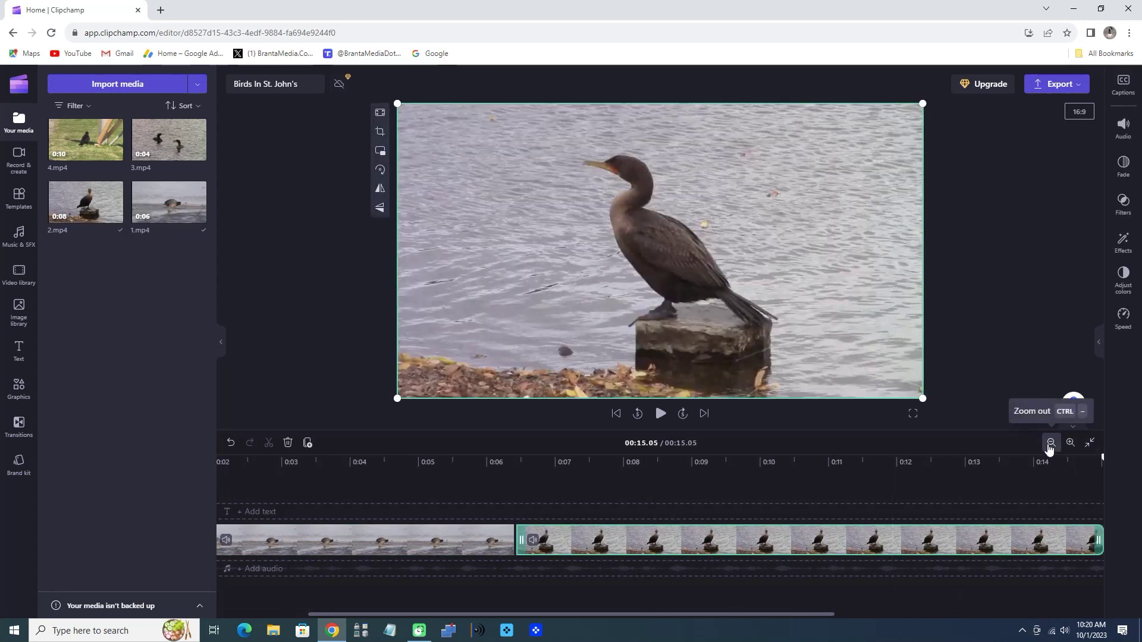
{"action": "left_click", "coordinate": [1050, 443]}
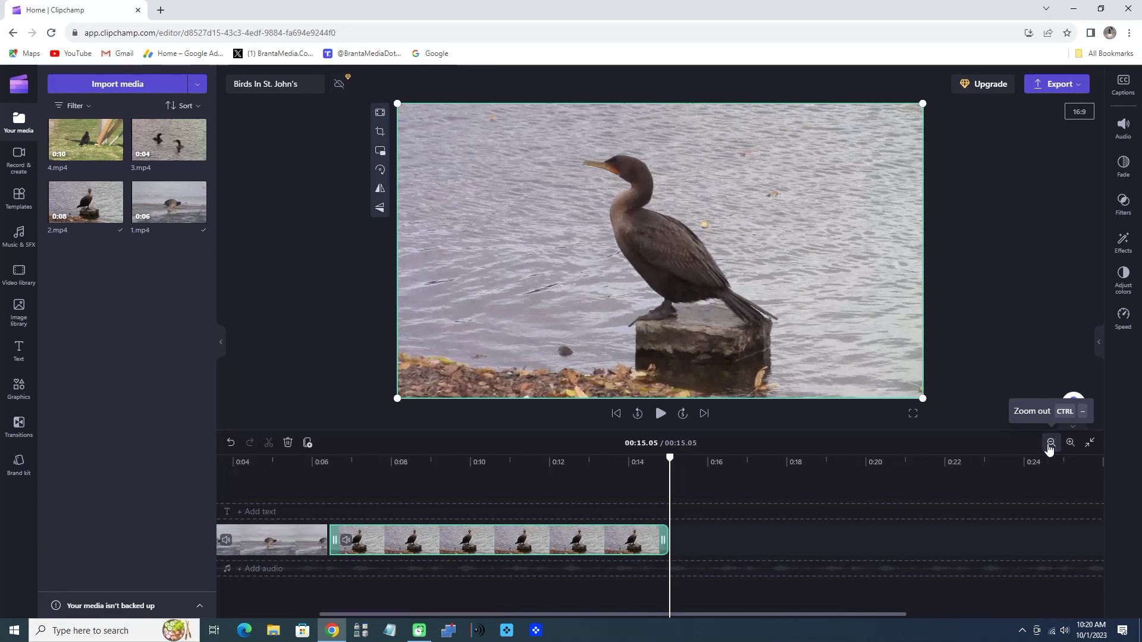
{"action": "left_click", "coordinate": [1050, 444]}
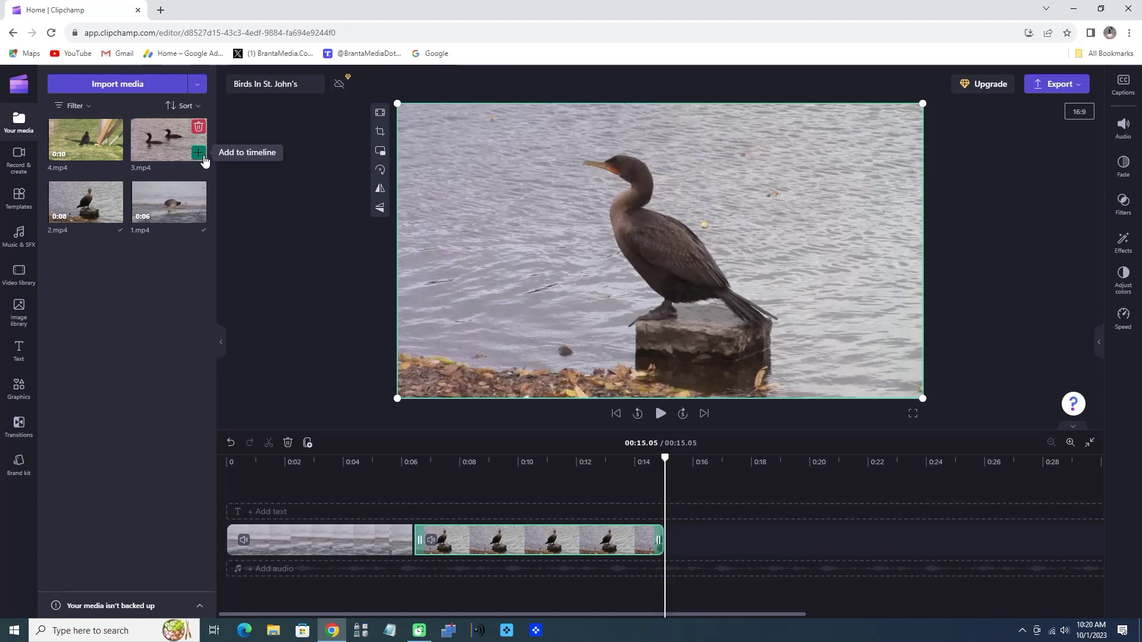
{"action": "left_click", "coordinate": [198, 153]}
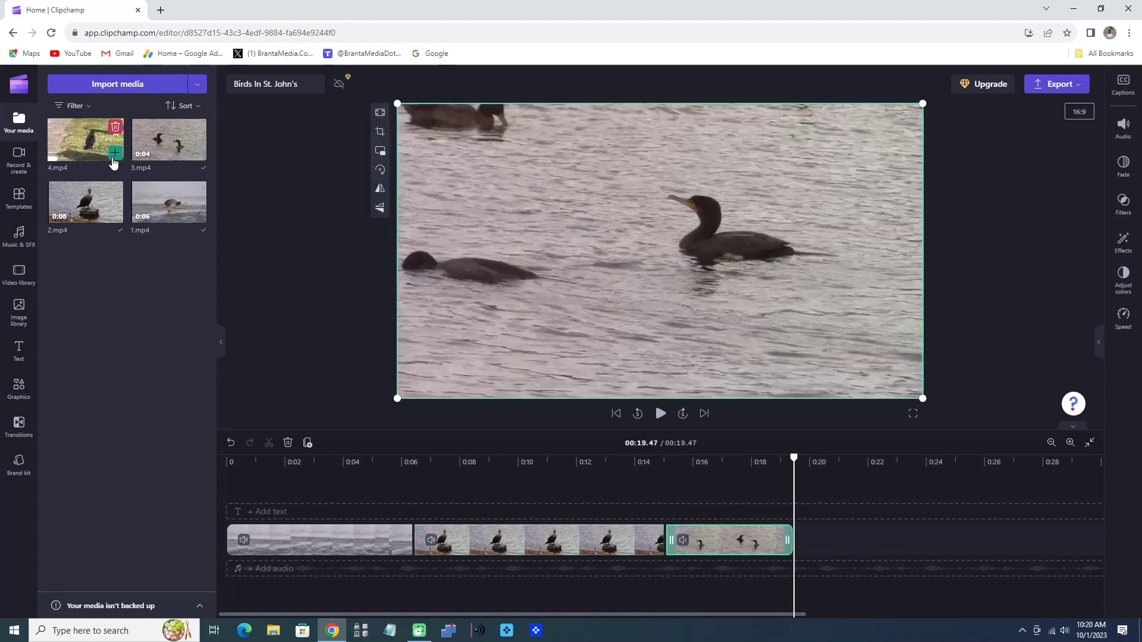
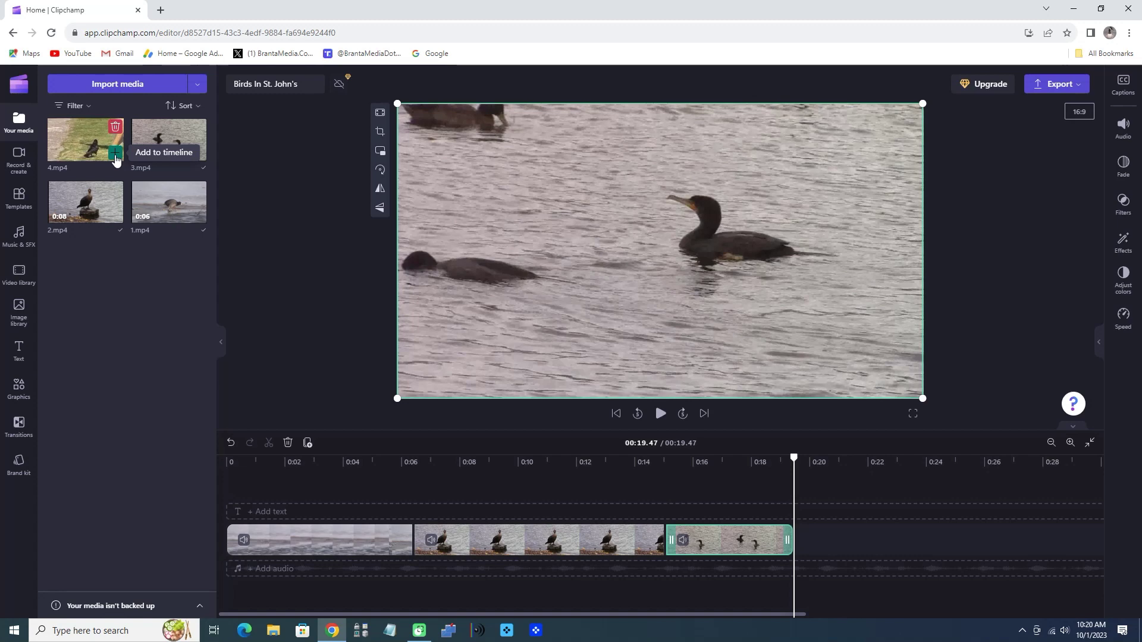
Step: Add the crow clip 4.mp4 to the timeline end, then zoom out to show all four clips
{"action": "left_click", "coordinate": [116, 156]}
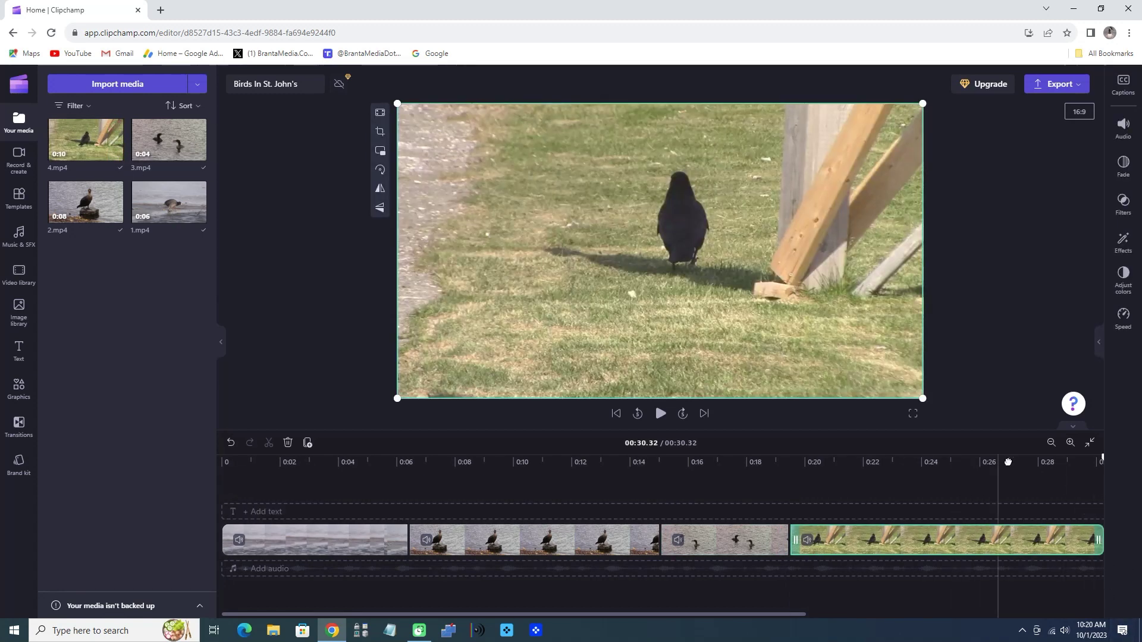
{"action": "left_click", "coordinate": [1050, 447]}
{"action": "left_click", "coordinate": [1050, 446]}
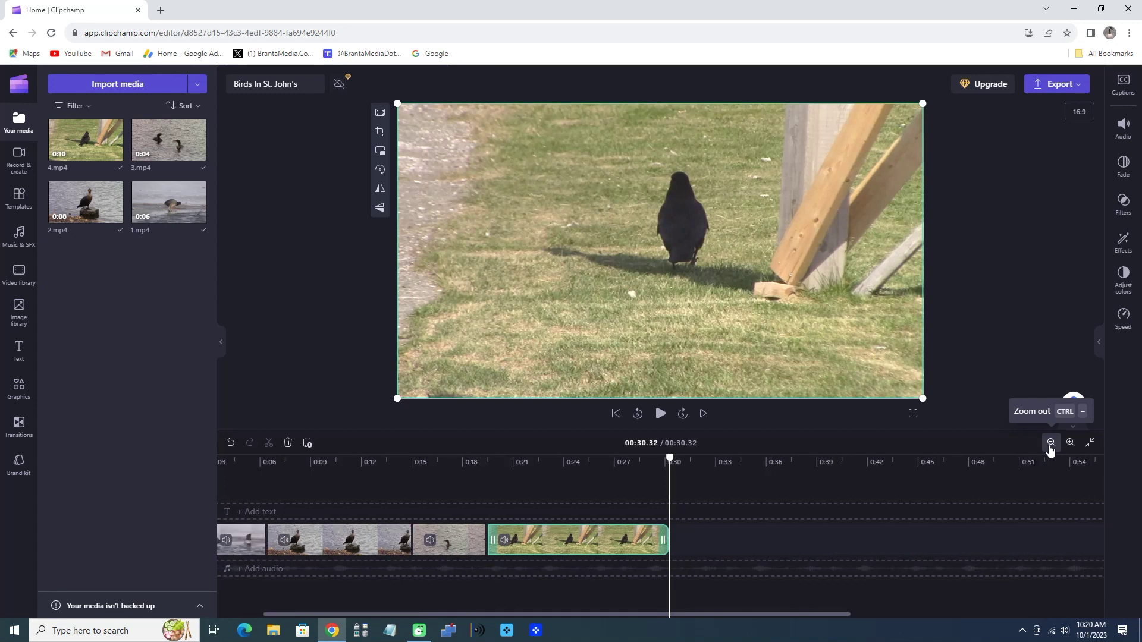